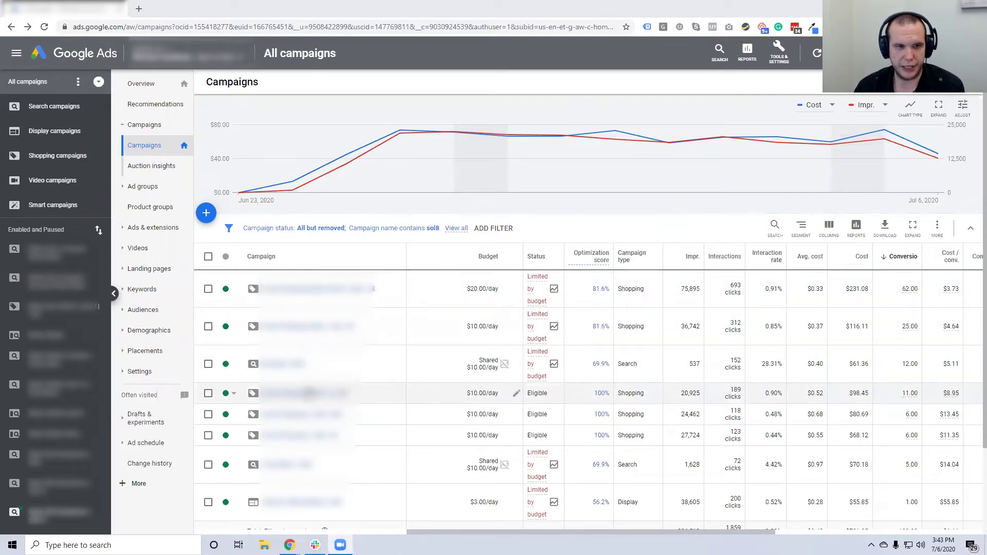
# - Scroll through the sol8 campaigns table and Cost/Impr. chart for Jun 23–Jul 6, 2020
pyautogui.scroll(-1, 359, 354)
pyautogui.scroll(1, 367, 351)
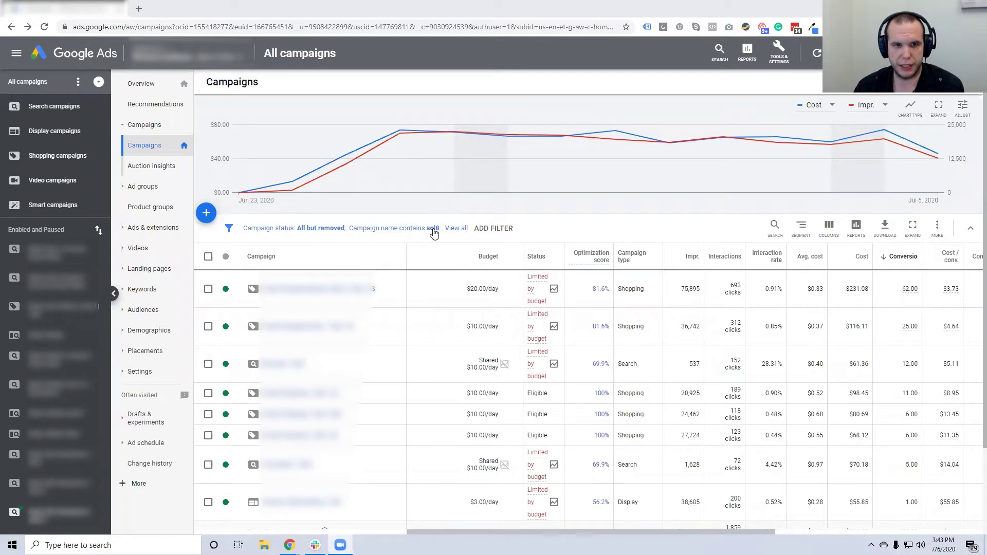
pyautogui.moveTo(385, 168)
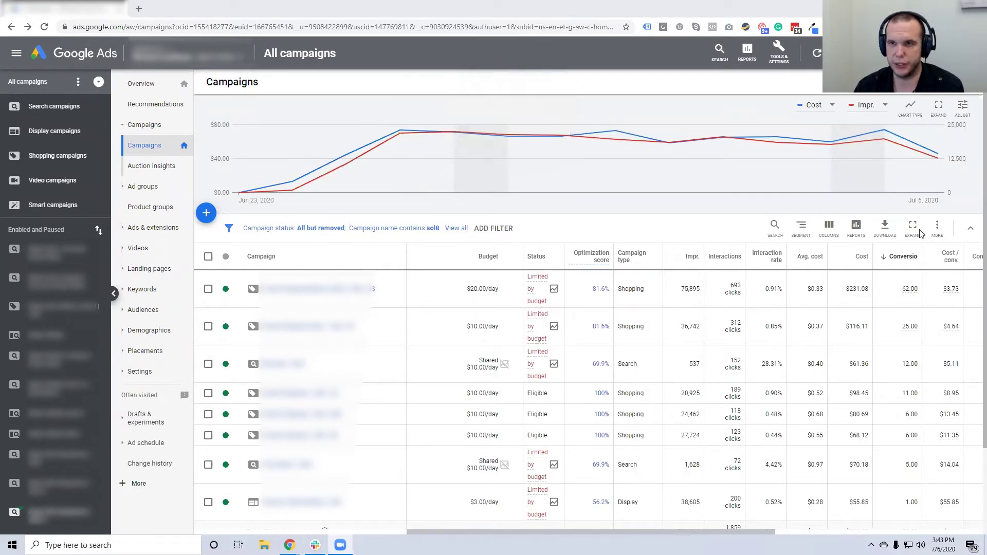
# - Set the date range to Jun 26–Jul 5, 2020, compared against the previous period Jun 16–25
pyautogui.click(915, 82)
pyautogui.click(943, 247)
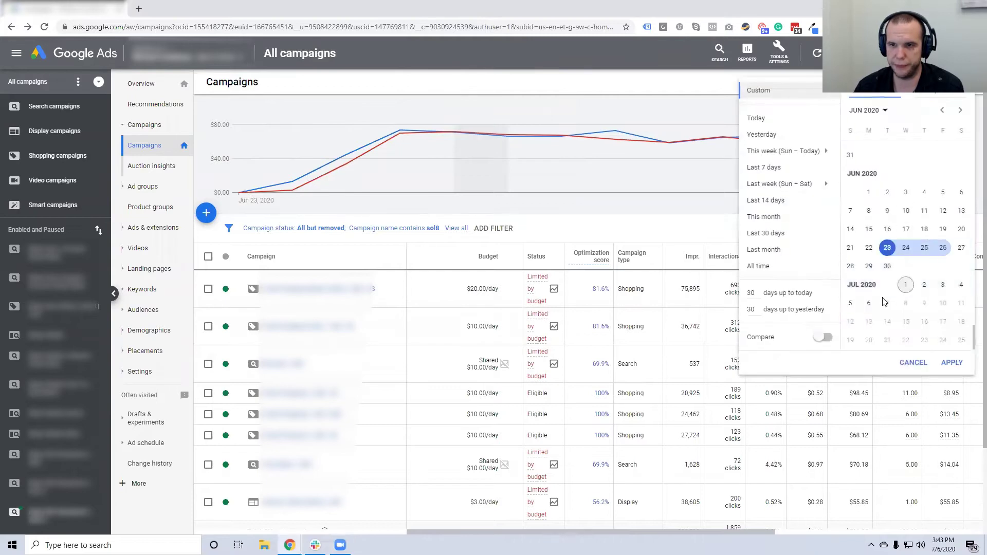
pyautogui.click(878, 302)
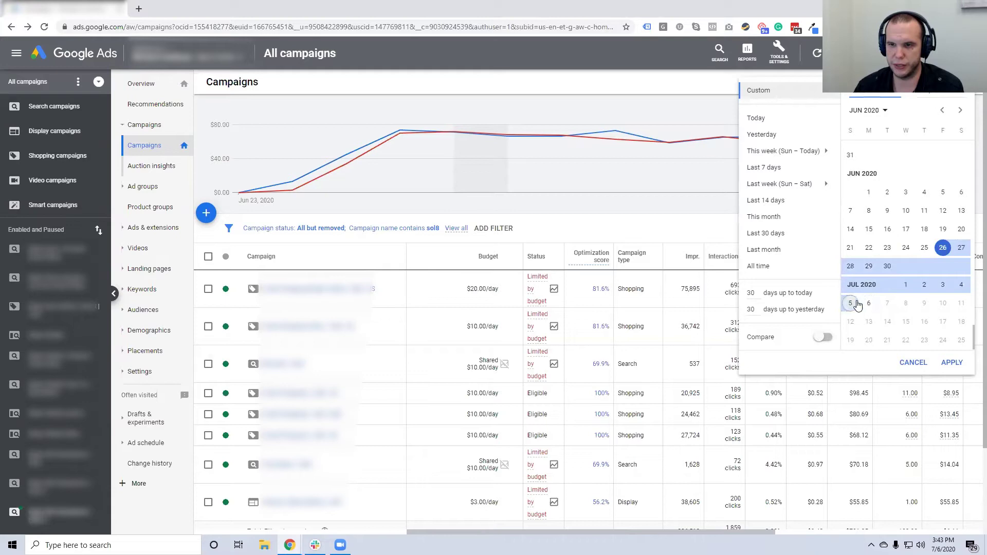
pyautogui.click(860, 304)
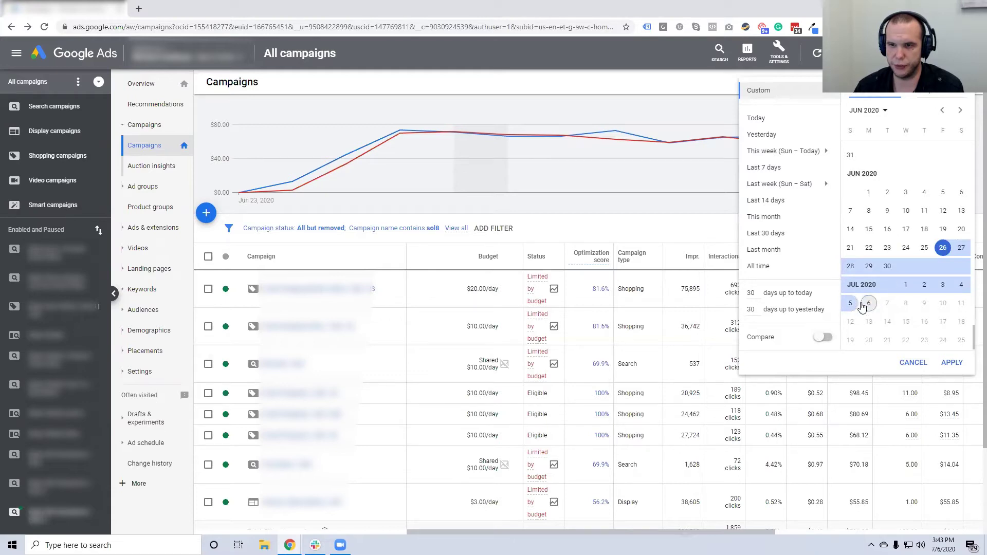
pyautogui.click(822, 337)
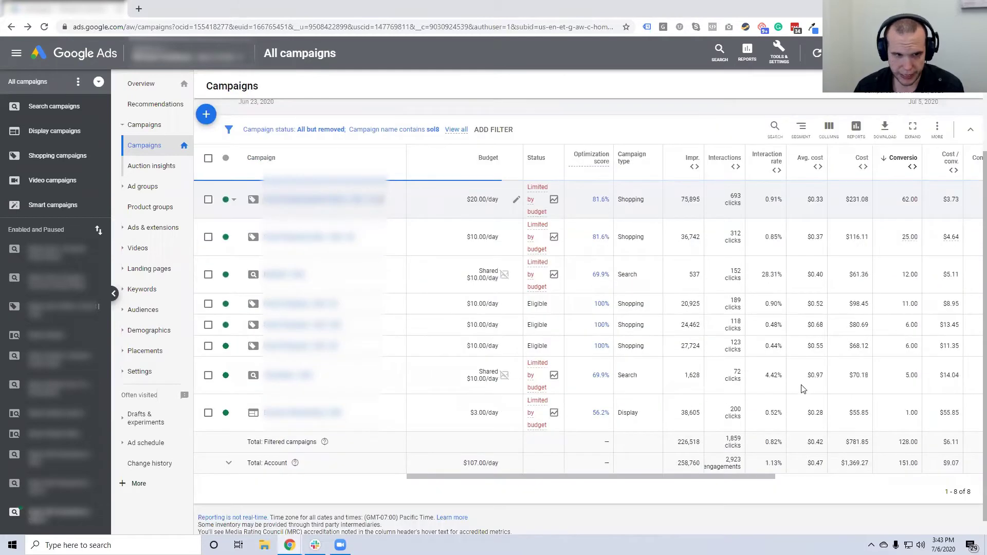
pyautogui.scroll(-2, 800, 408)
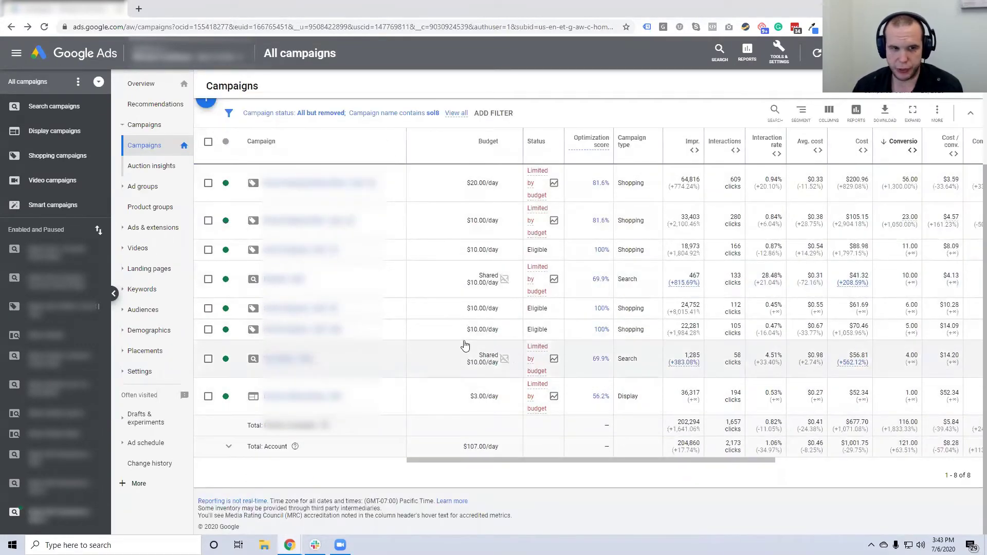
pyautogui.moveTo(255, 445); pyautogui.dragTo(290, 450)
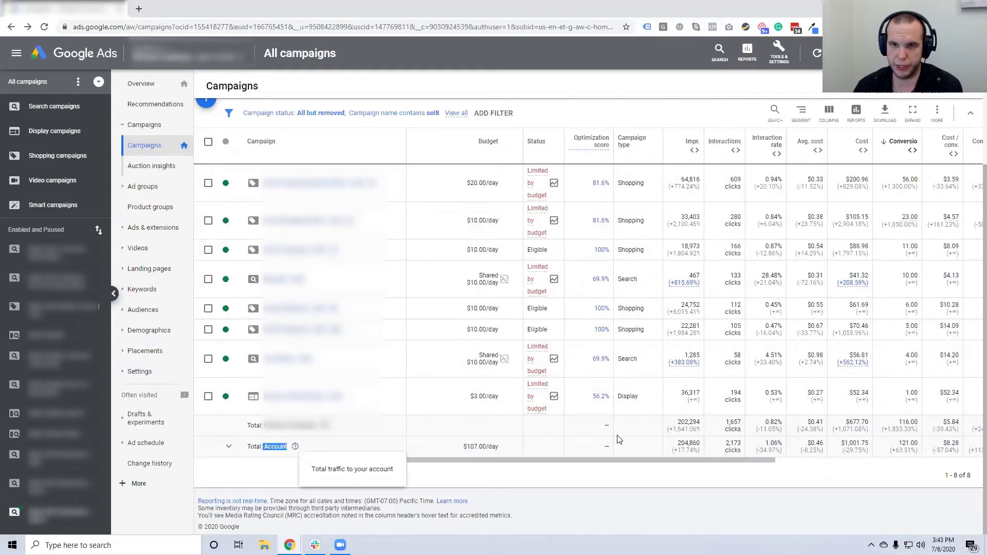
pyautogui.moveTo(674, 461); pyautogui.dragTo(728, 463)
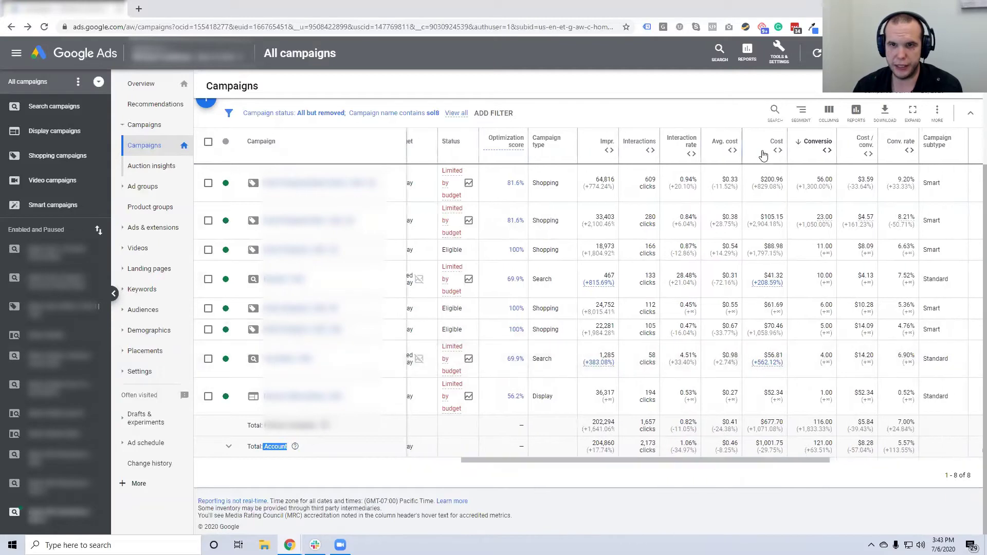
pyautogui.click(776, 151)
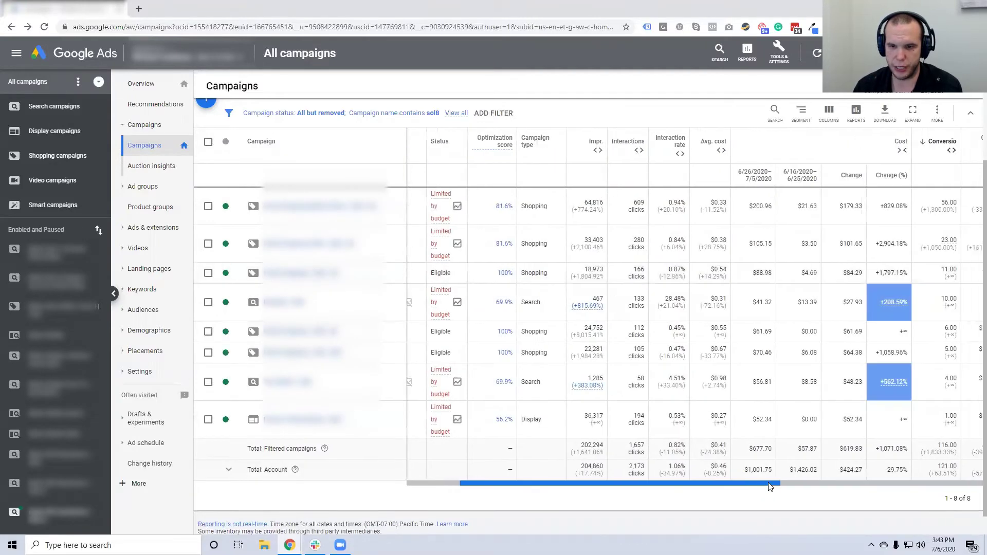
pyautogui.moveTo(854, 469); pyautogui.dragTo(823, 470)
pyautogui.click(763, 466)
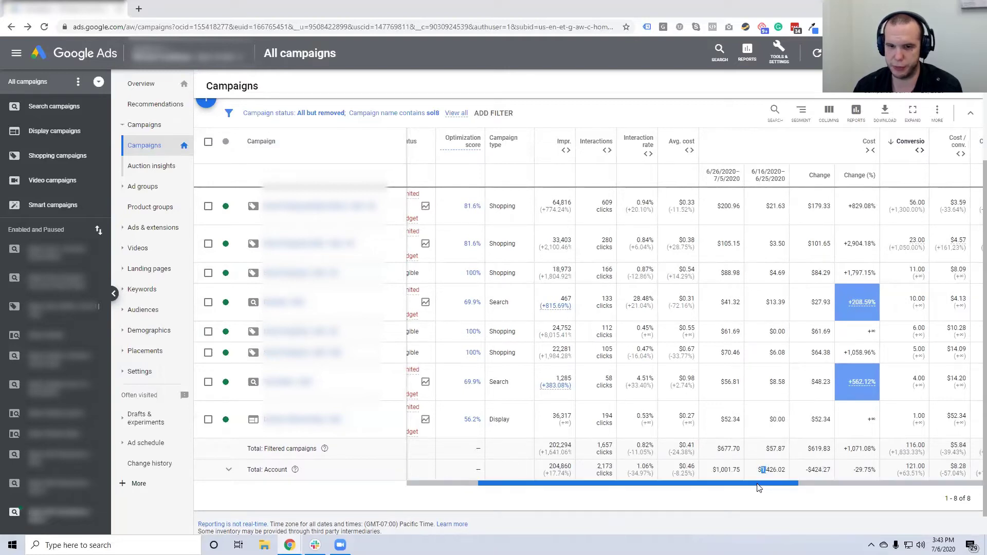
pyautogui.moveTo(751, 488); pyautogui.dragTo(897, 490)
pyautogui.click(784, 150)
pyautogui.click(803, 155)
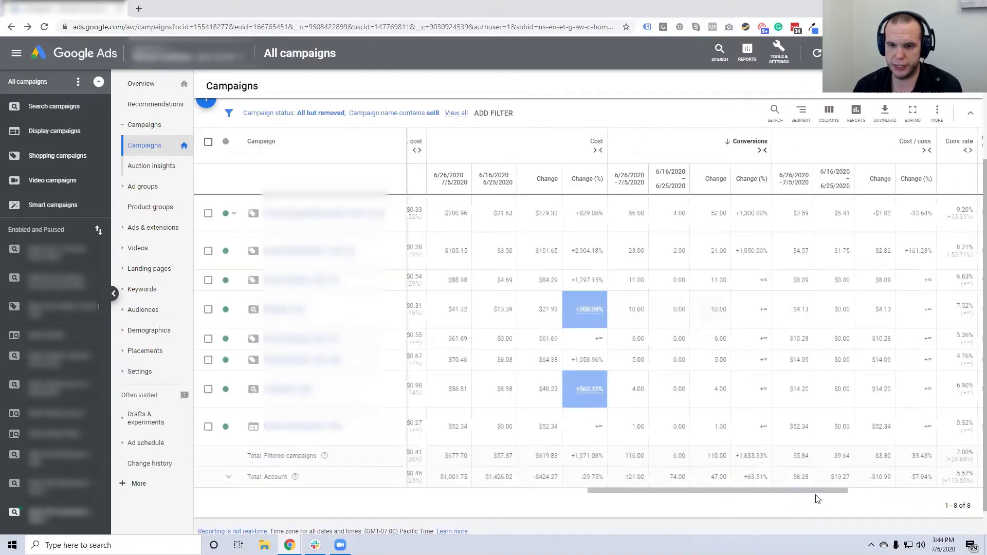
pyautogui.moveTo(868, 480); pyautogui.dragTo(892, 477)
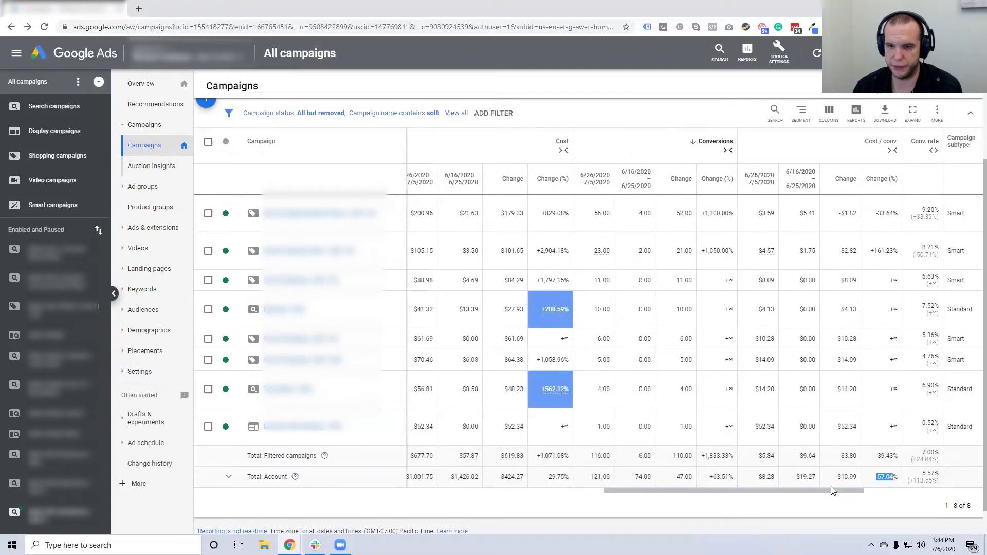
pyautogui.moveTo(831, 490); pyautogui.dragTo(870, 491)
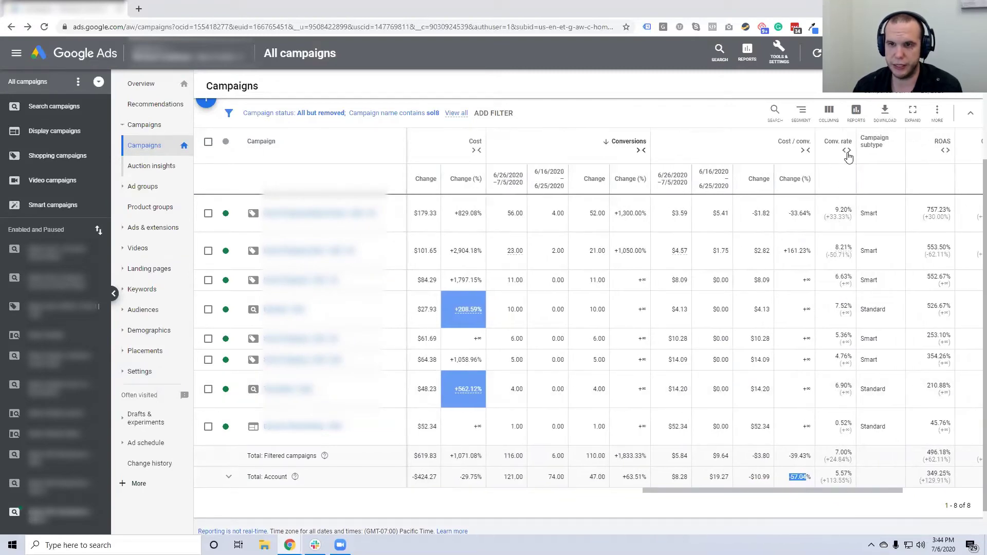
pyautogui.click(846, 152)
pyautogui.moveTo(837, 493); pyautogui.dragTo(926, 497)
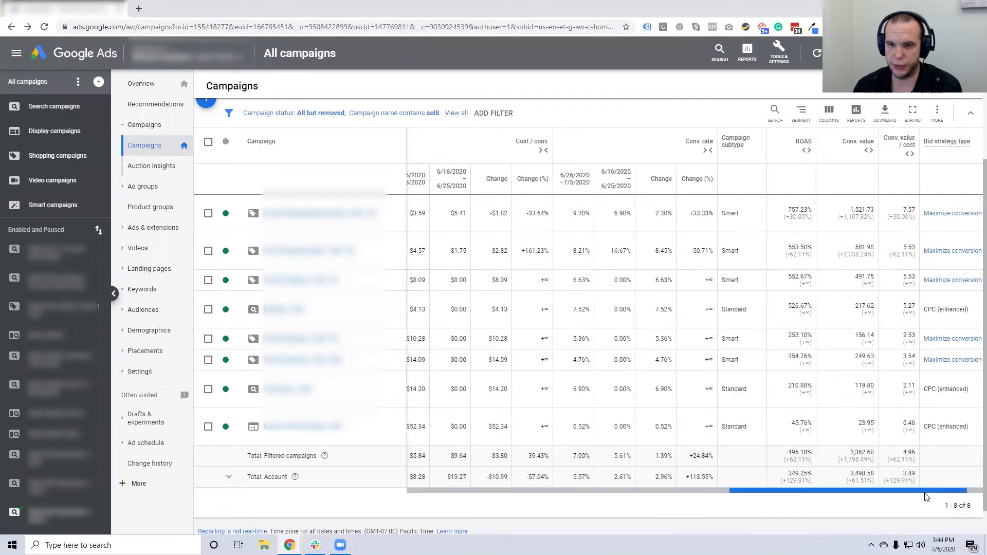
pyautogui.doubleClick(799, 477)
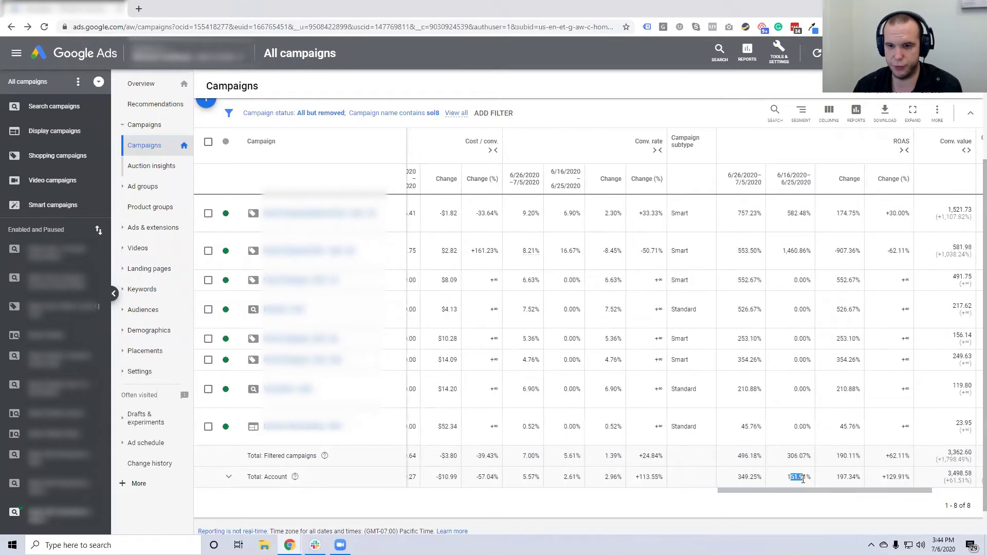
pyautogui.moveTo(738, 477); pyautogui.dragTo(815, 491)
pyautogui.click(860, 150)
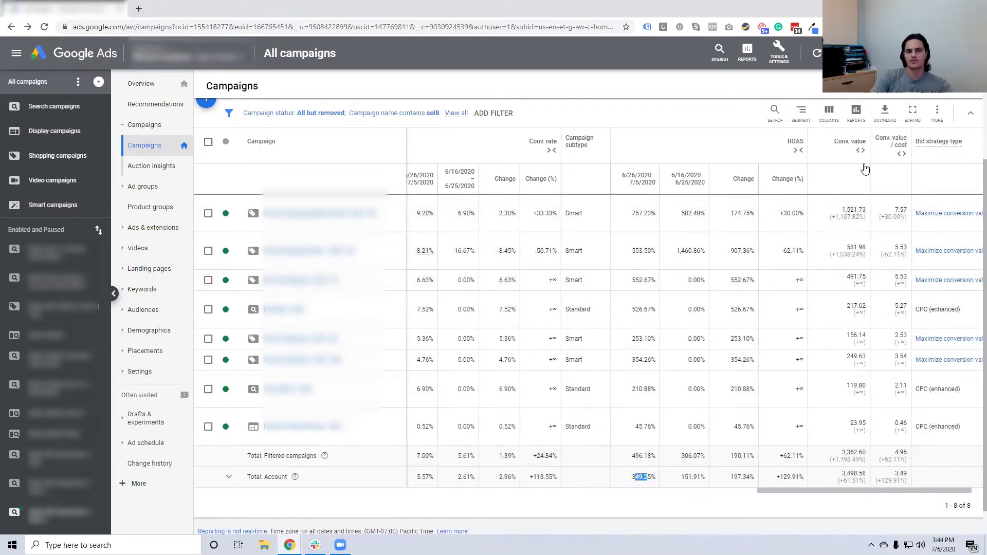
pyautogui.moveTo(850, 493); pyautogui.dragTo(863, 496)
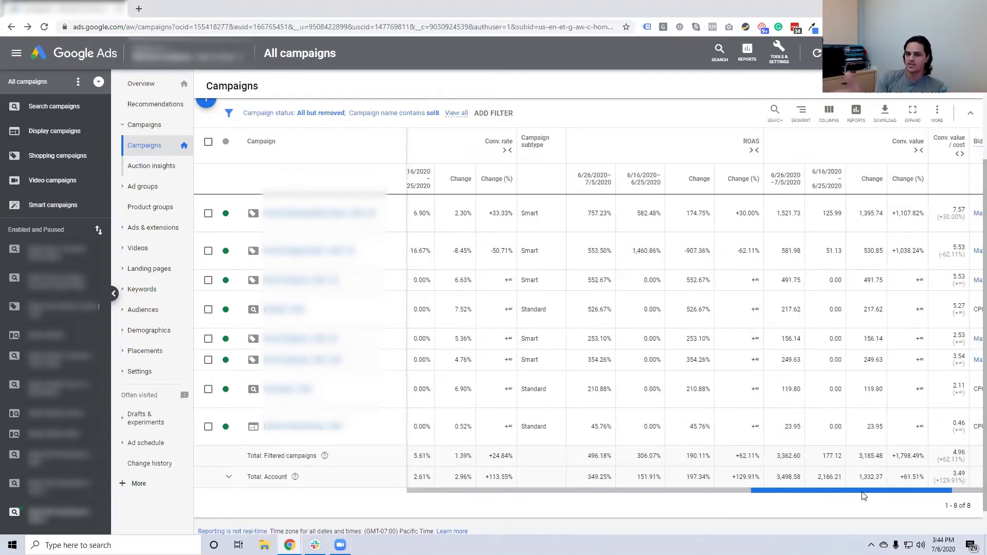
pyautogui.moveTo(863, 496); pyautogui.dragTo(865, 495)
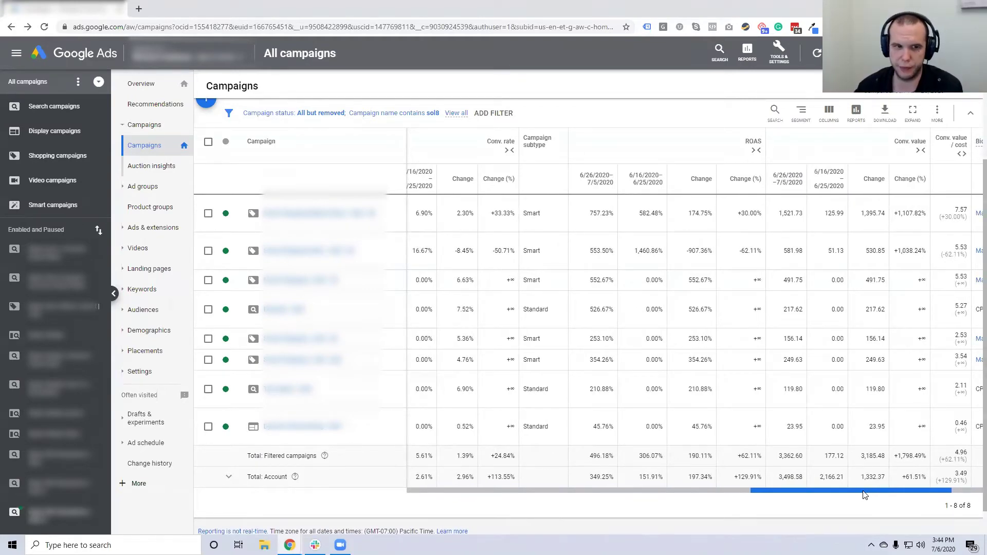
pyautogui.moveTo(867, 492); pyautogui.dragTo(866, 491)
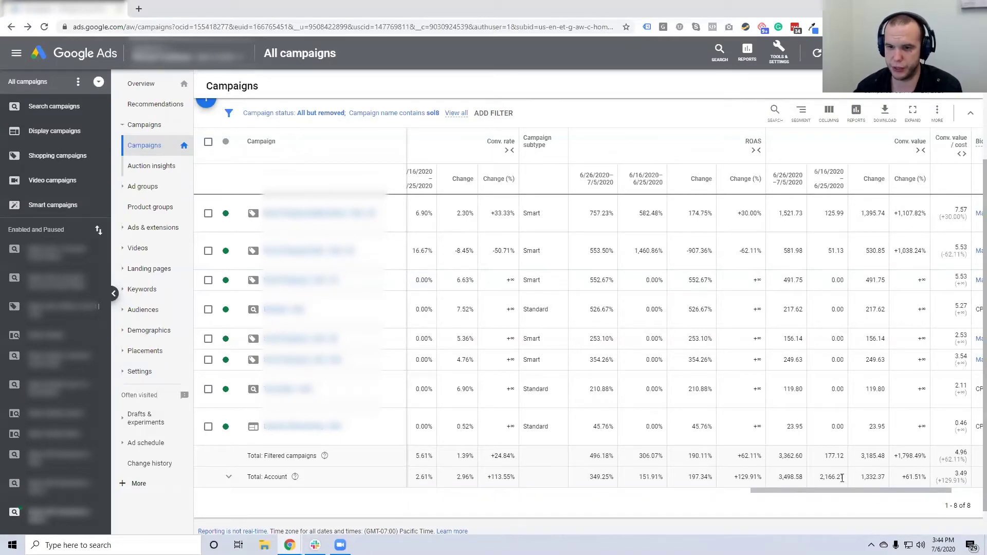
pyautogui.moveTo(823, 477); pyautogui.dragTo(796, 477)
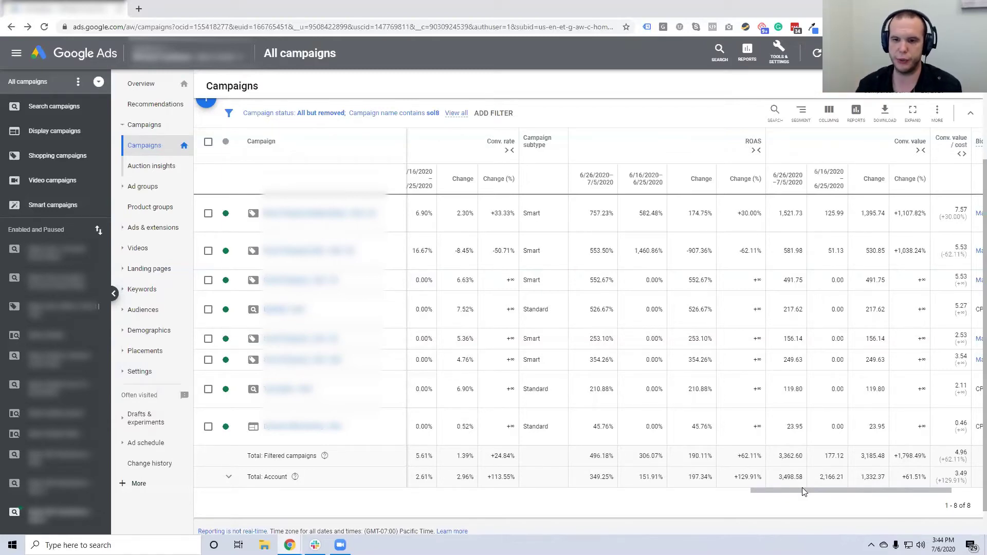
pyautogui.moveTo(802, 490); pyautogui.dragTo(488, 491)
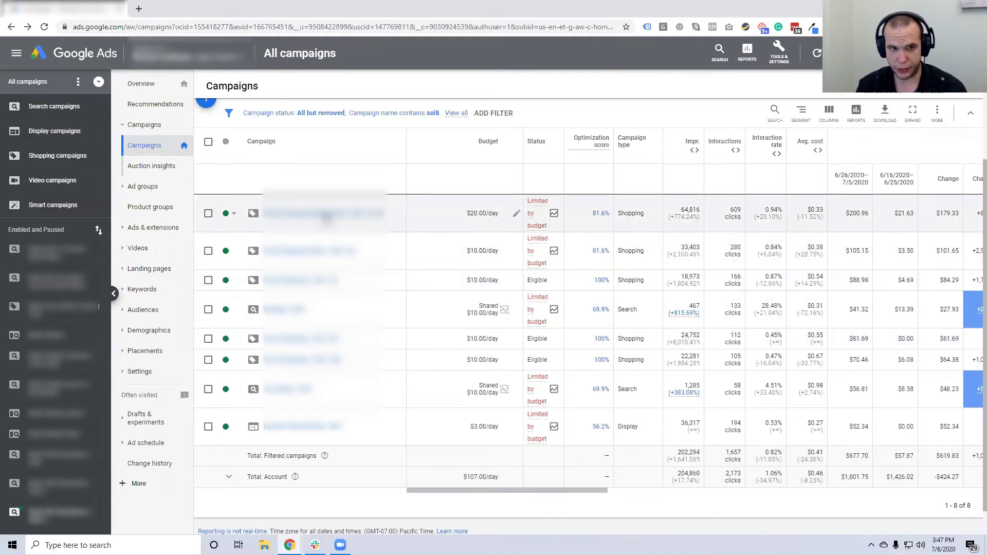
# - View auction insights for the first smart shopping campaign, noting its not-enough-activity message
pyautogui.click(315, 214)
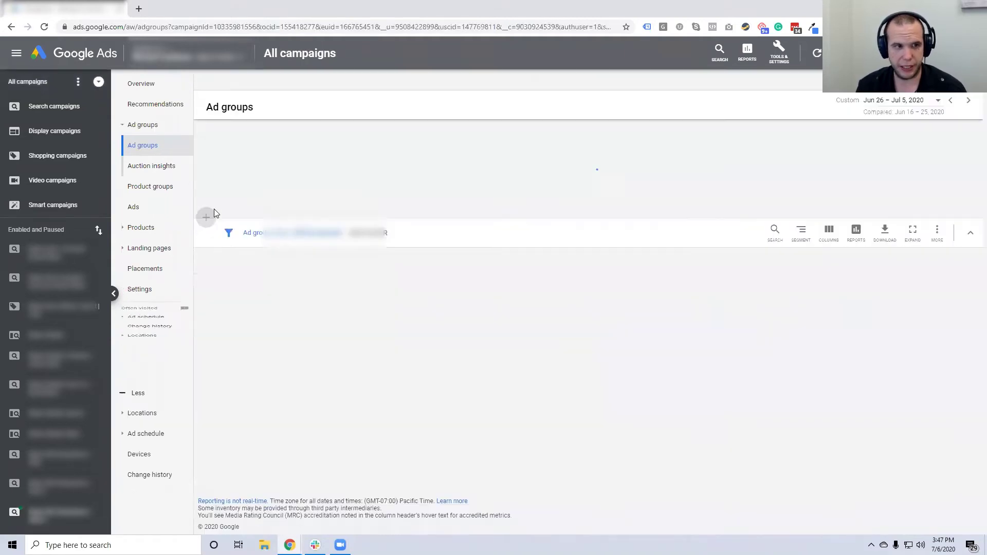
pyautogui.click(151, 167)
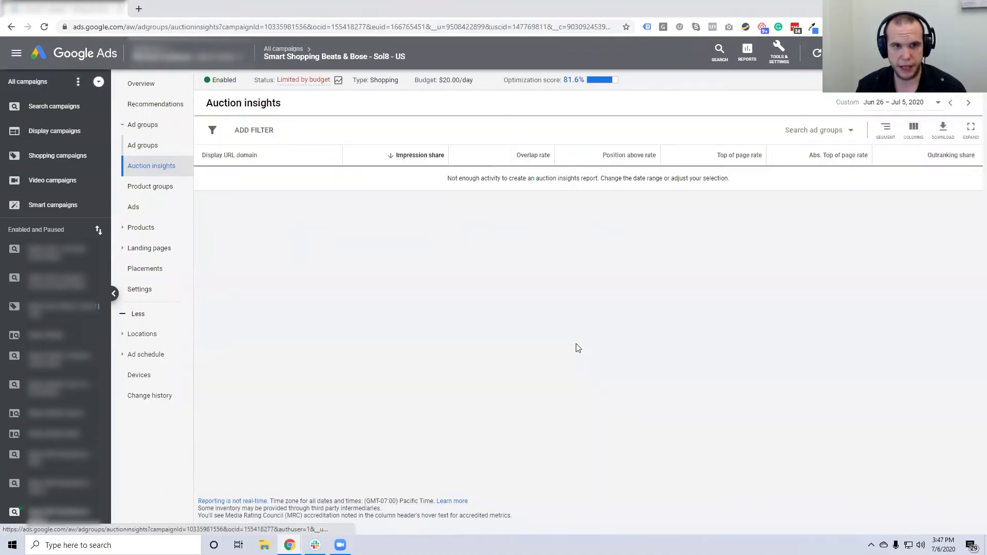
pyautogui.moveTo(583, 180); pyautogui.dragTo(645, 180)
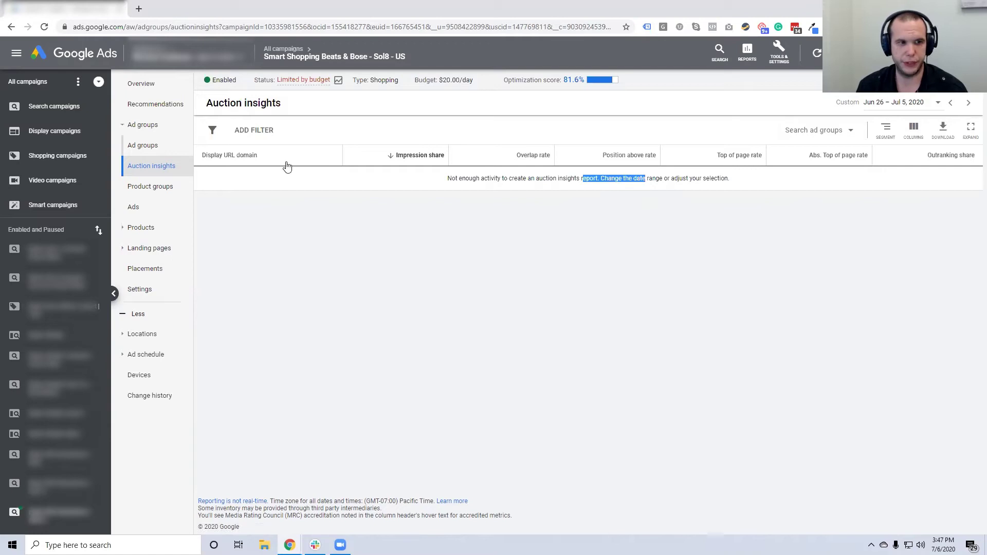
# - View auction insights for the Smart Shopping Other campaign, noting its 100.00% impression share
pyautogui.click(291, 51)
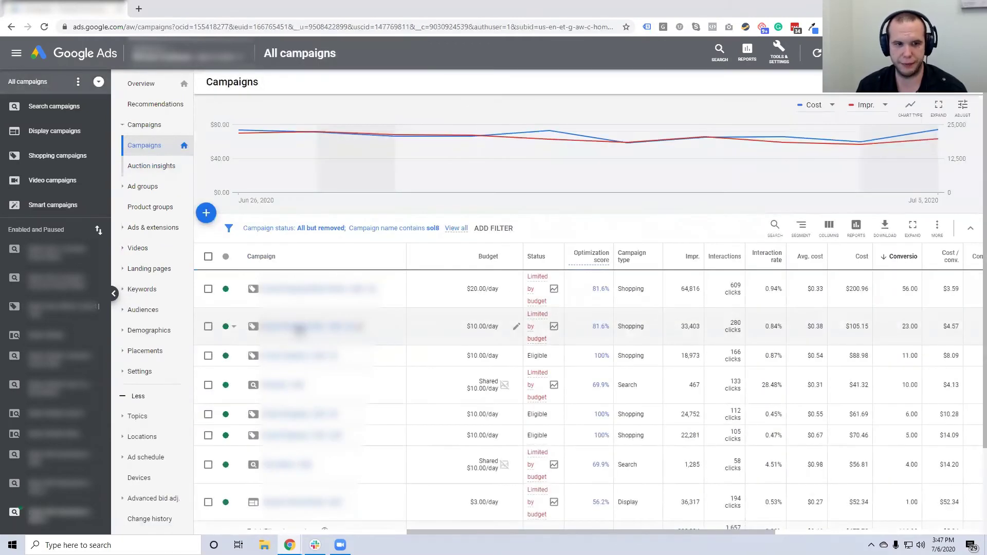
pyautogui.click(299, 328)
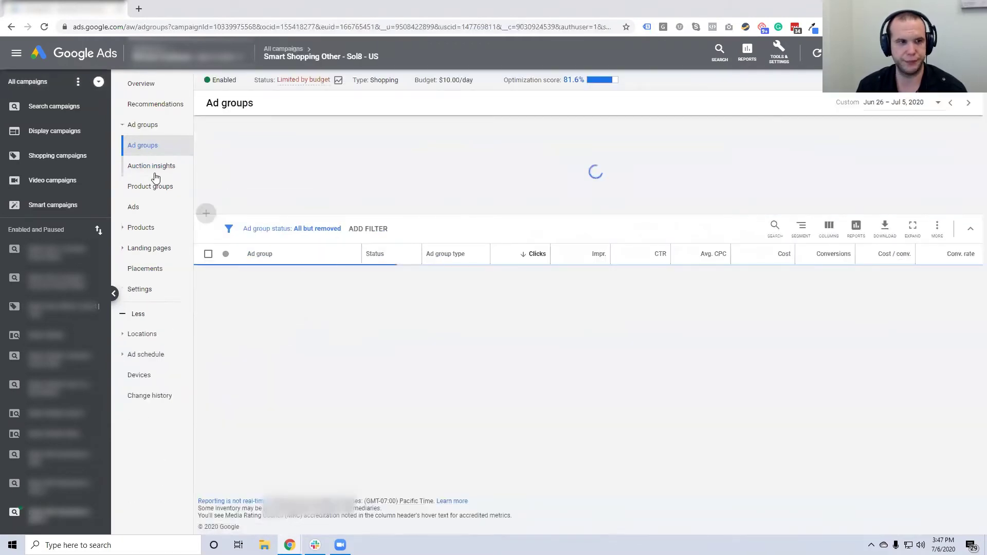
pyautogui.click(179, 175)
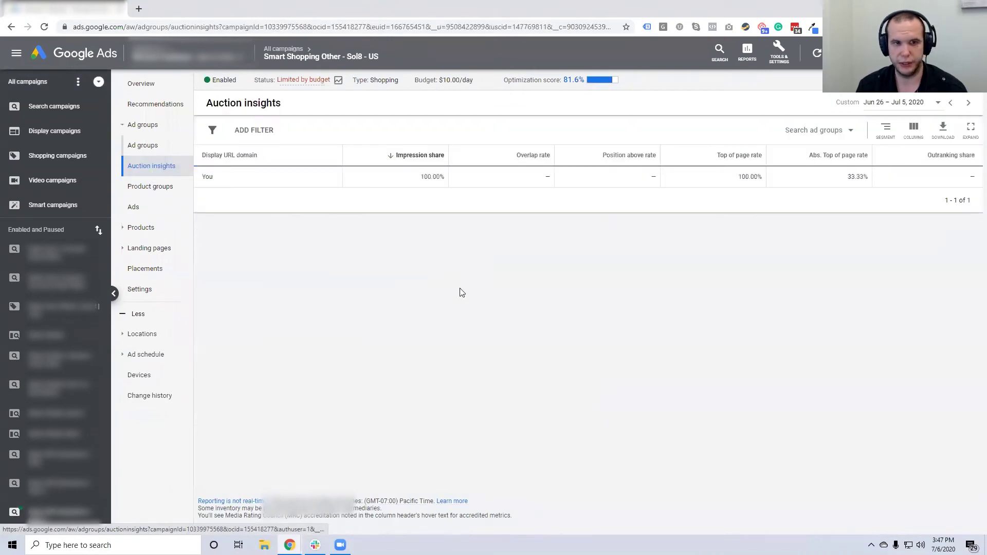
pyautogui.moveTo(421, 177); pyautogui.dragTo(456, 183)
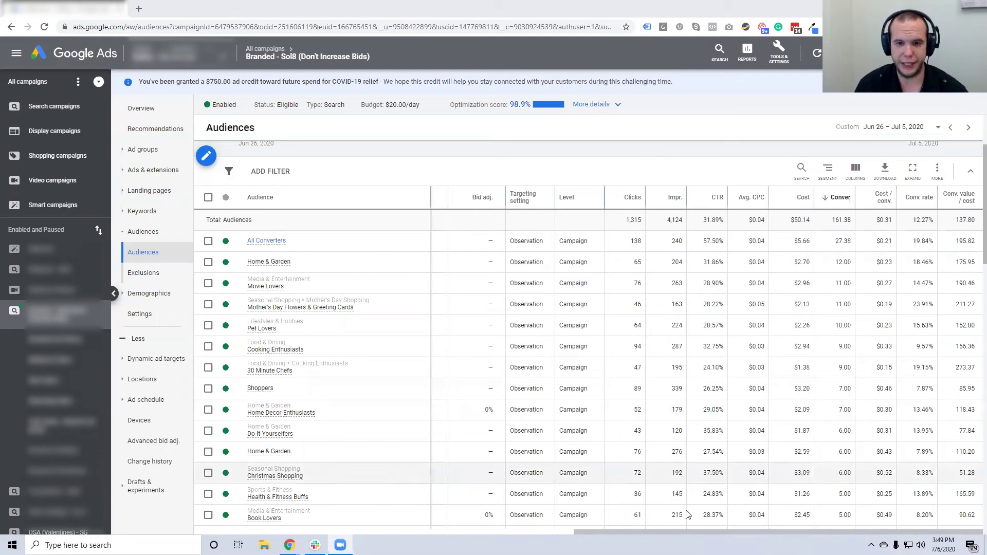
pyautogui.moveTo(696, 533); pyautogui.dragTo(640, 533)
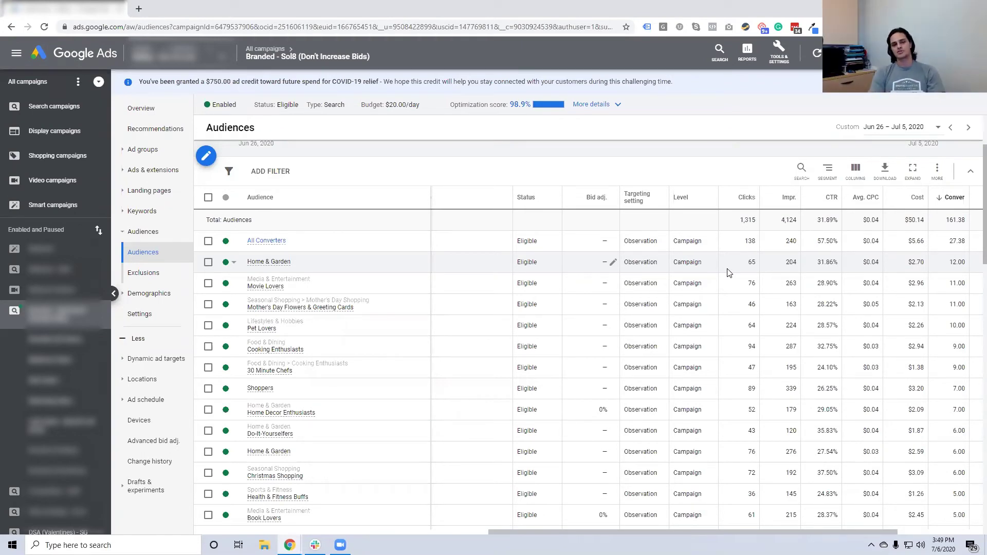
pyautogui.moveTo(749, 530); pyautogui.dragTo(832, 530)
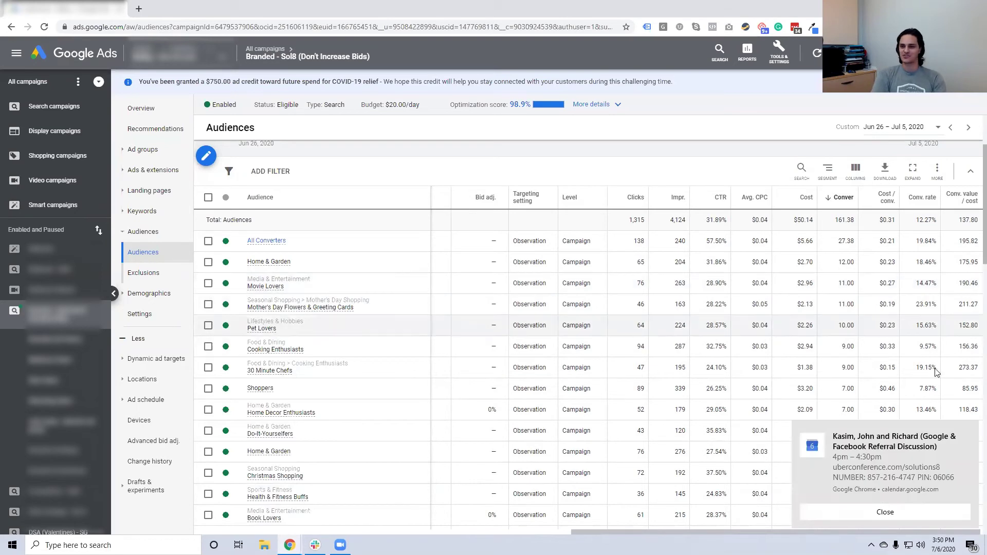
pyautogui.click(968, 432)
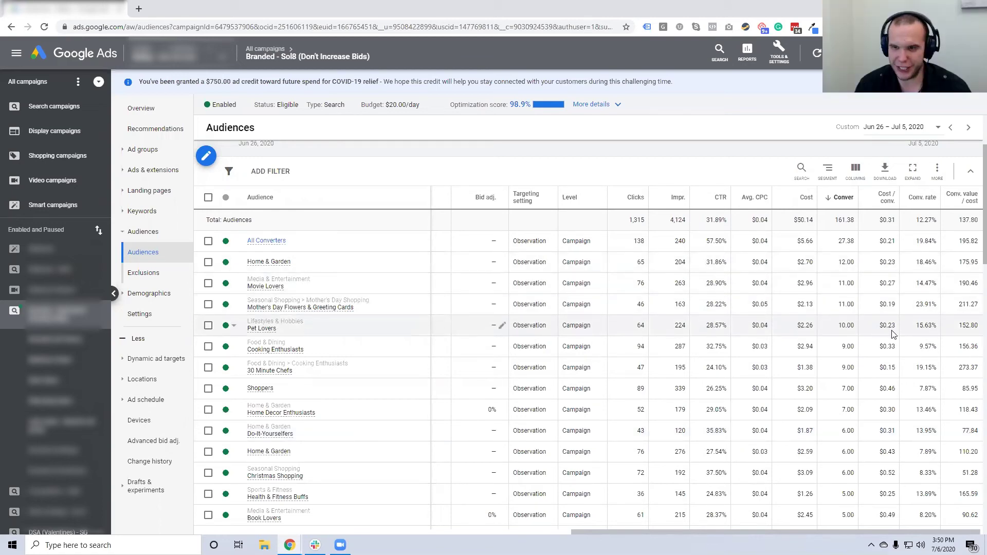
pyautogui.moveTo(920, 326); pyautogui.dragTo(935, 328)
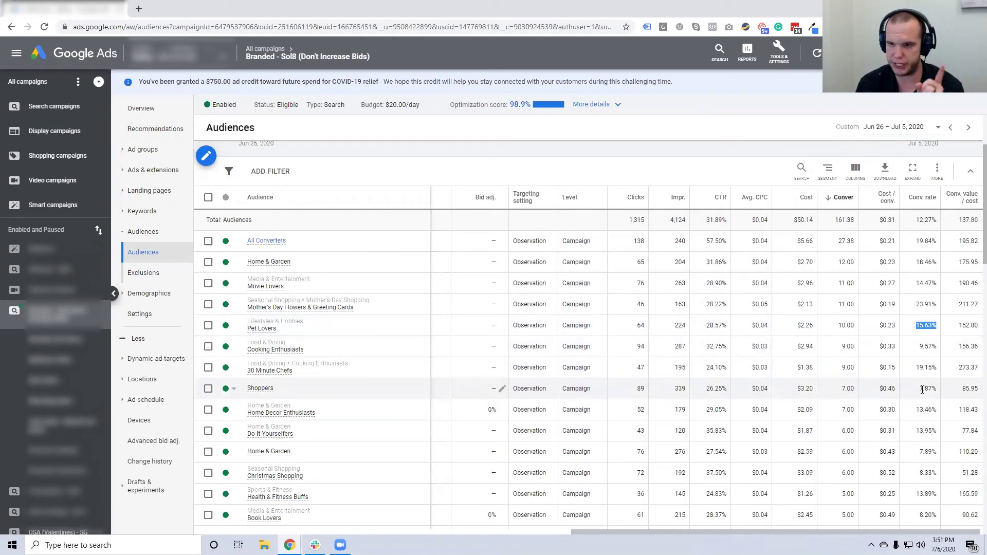
pyautogui.moveTo(919, 389); pyautogui.dragTo(935, 389)
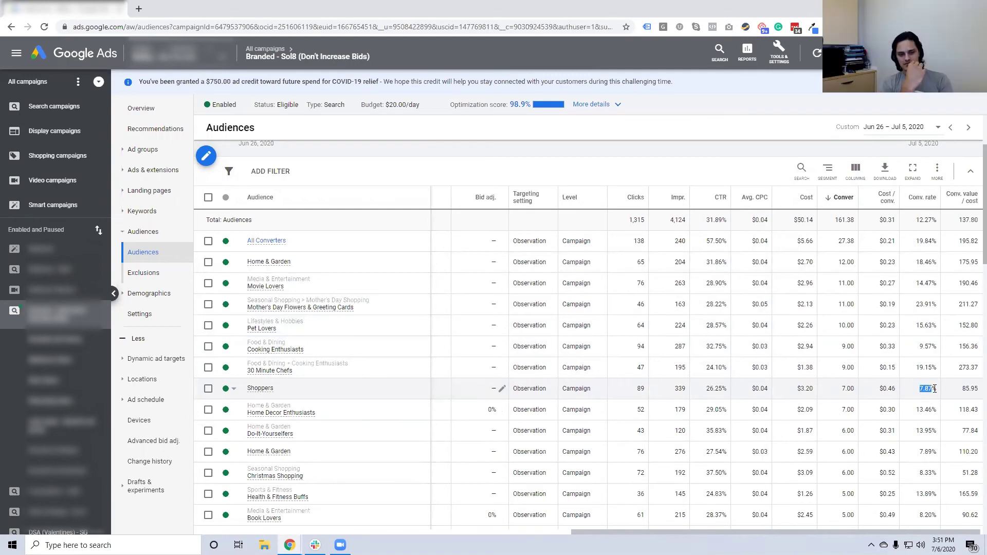